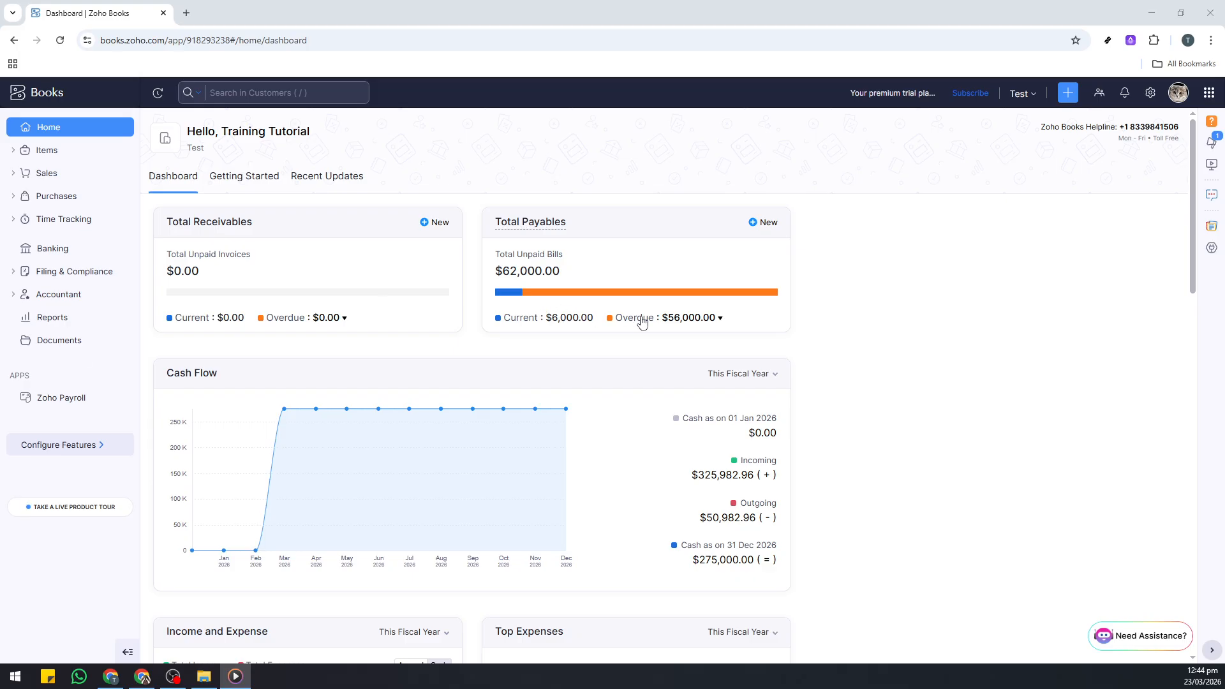
# Open the accountant's manual journals and start a new journal entry.
pyautogui.moveTo(200, 360)
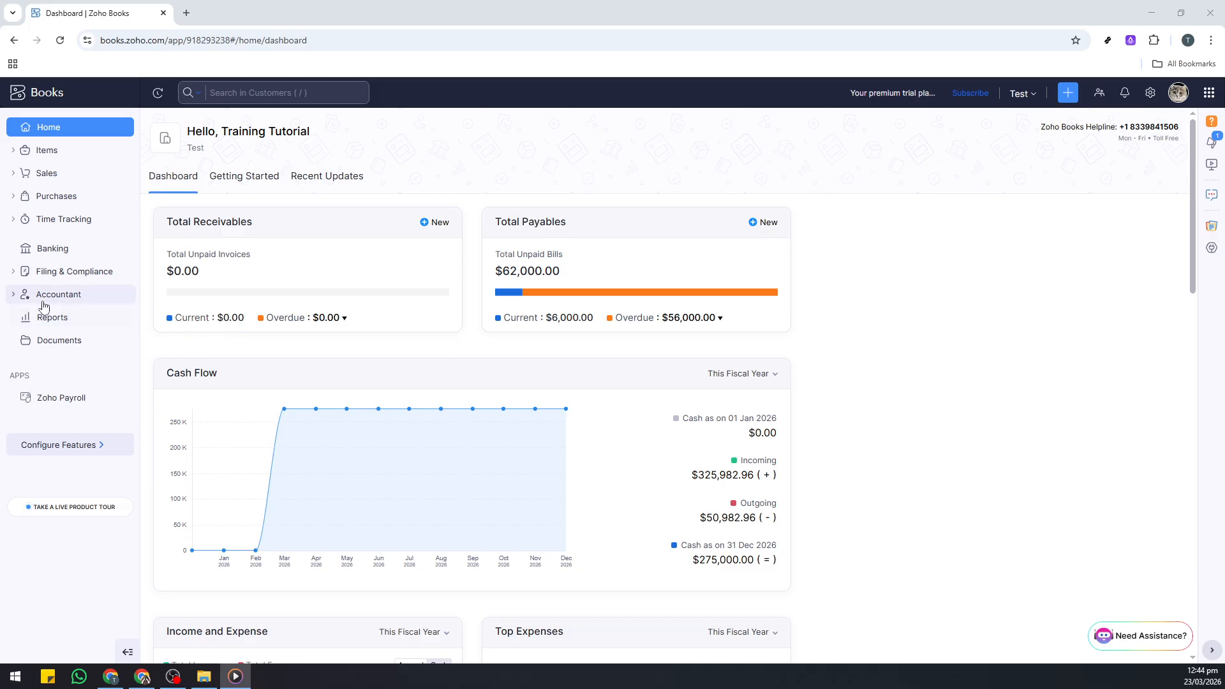
pyautogui.click(65, 300)
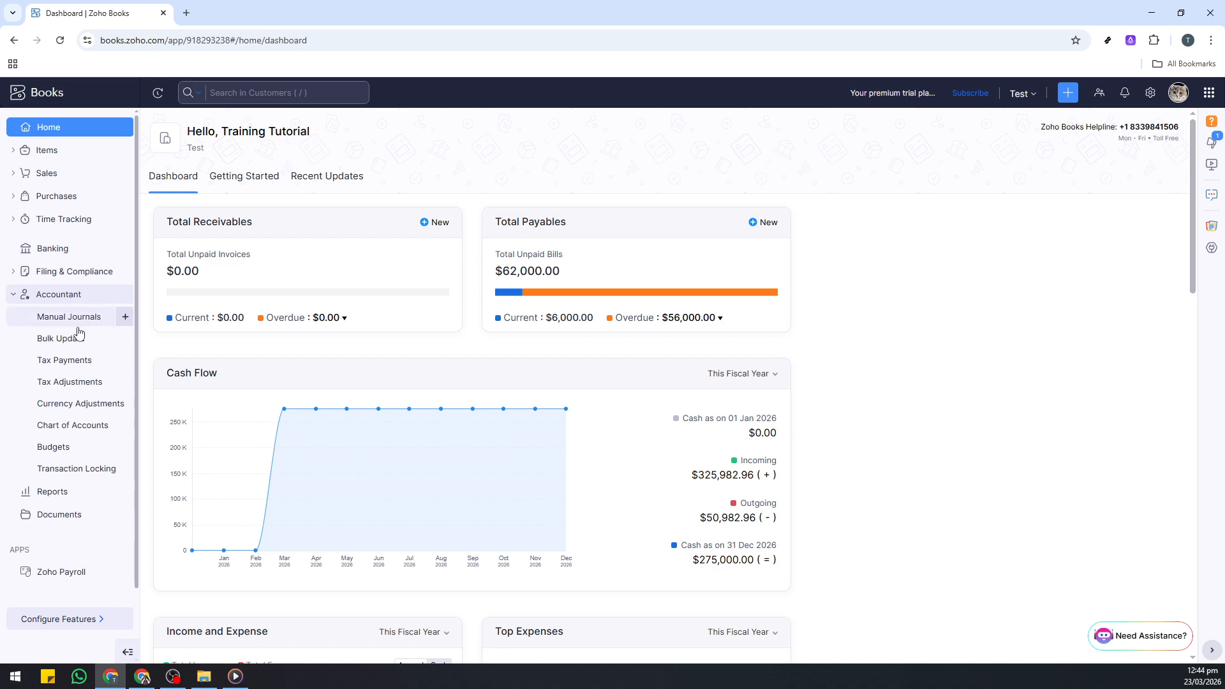
pyautogui.click(58, 324)
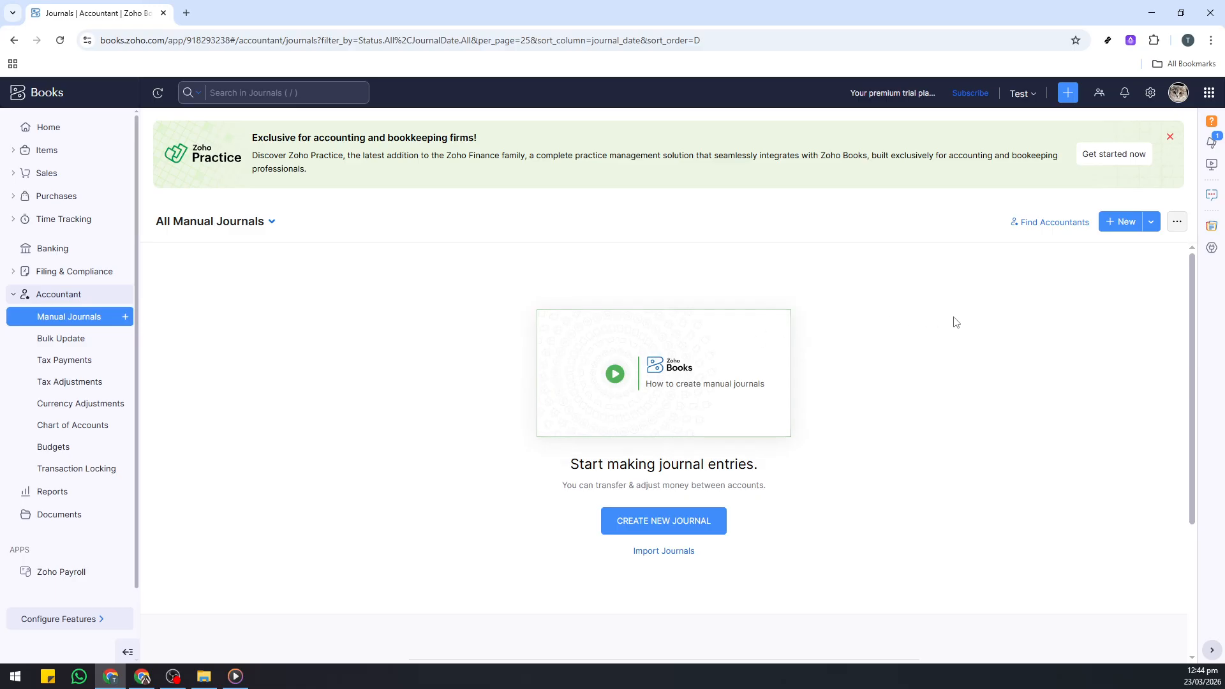
pyautogui.click(1128, 223)
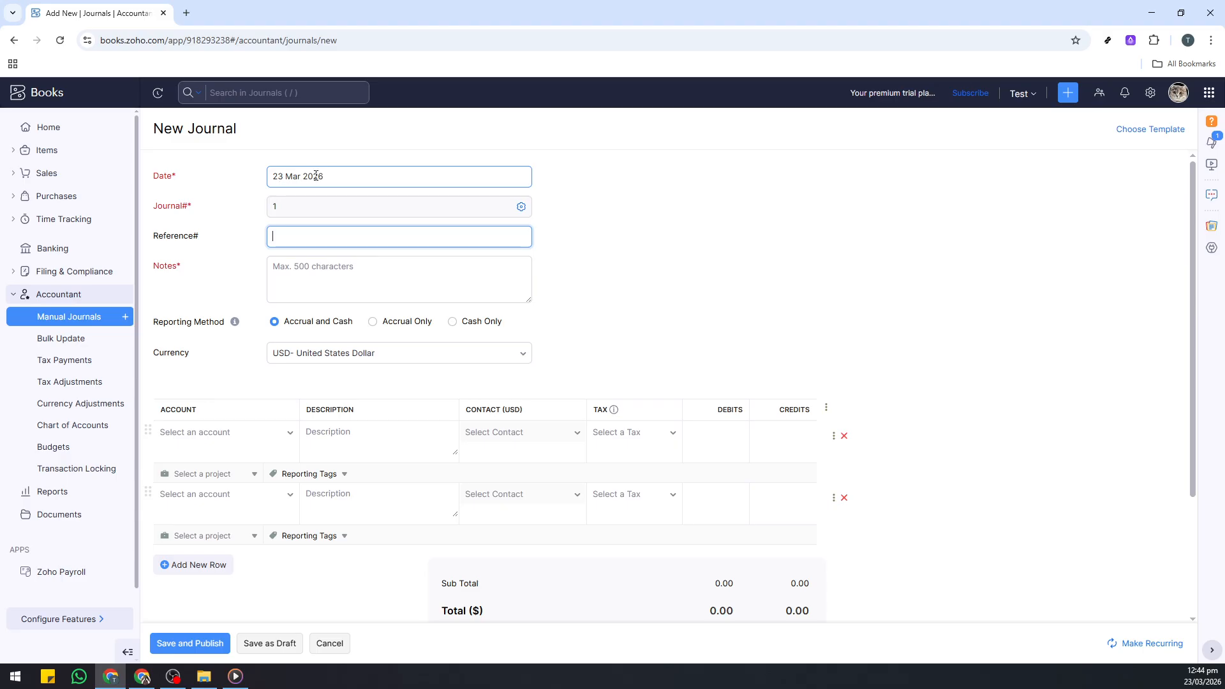
# Set the journal date to 23 Mar 2026 and enter 1211134 as the reference number.
pyautogui.click(345, 183)
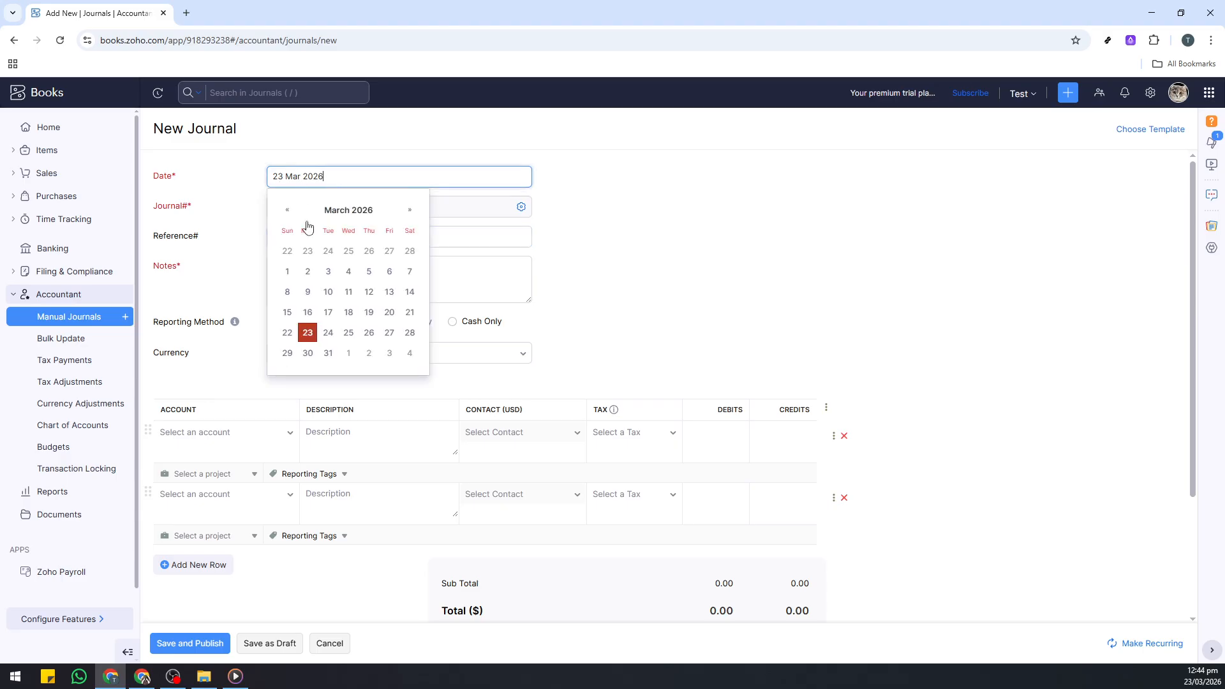
pyautogui.click(306, 332)
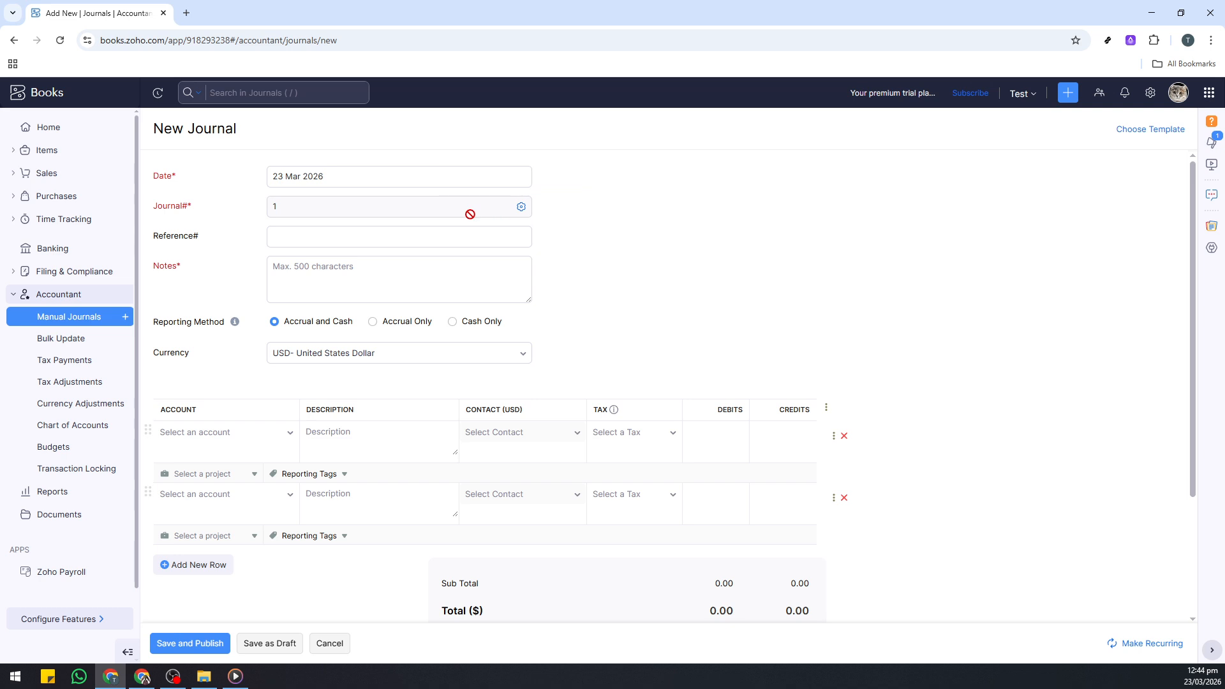
pyautogui.click(317, 231)
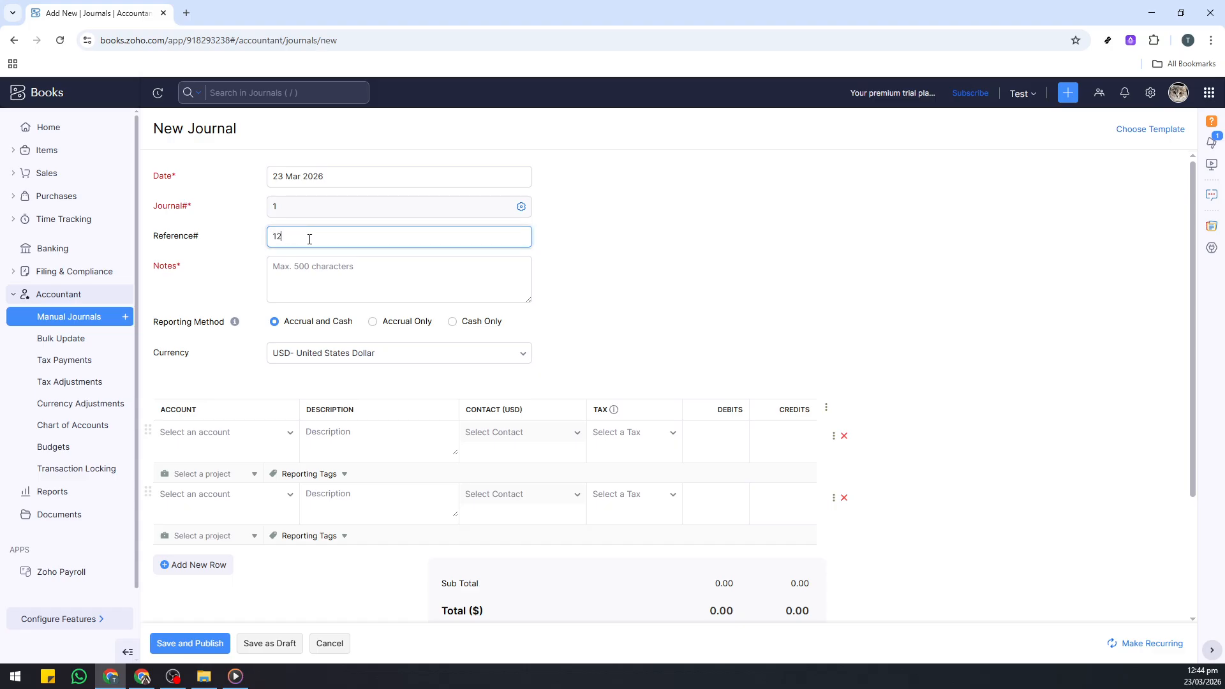
pyautogui.write('1211134')
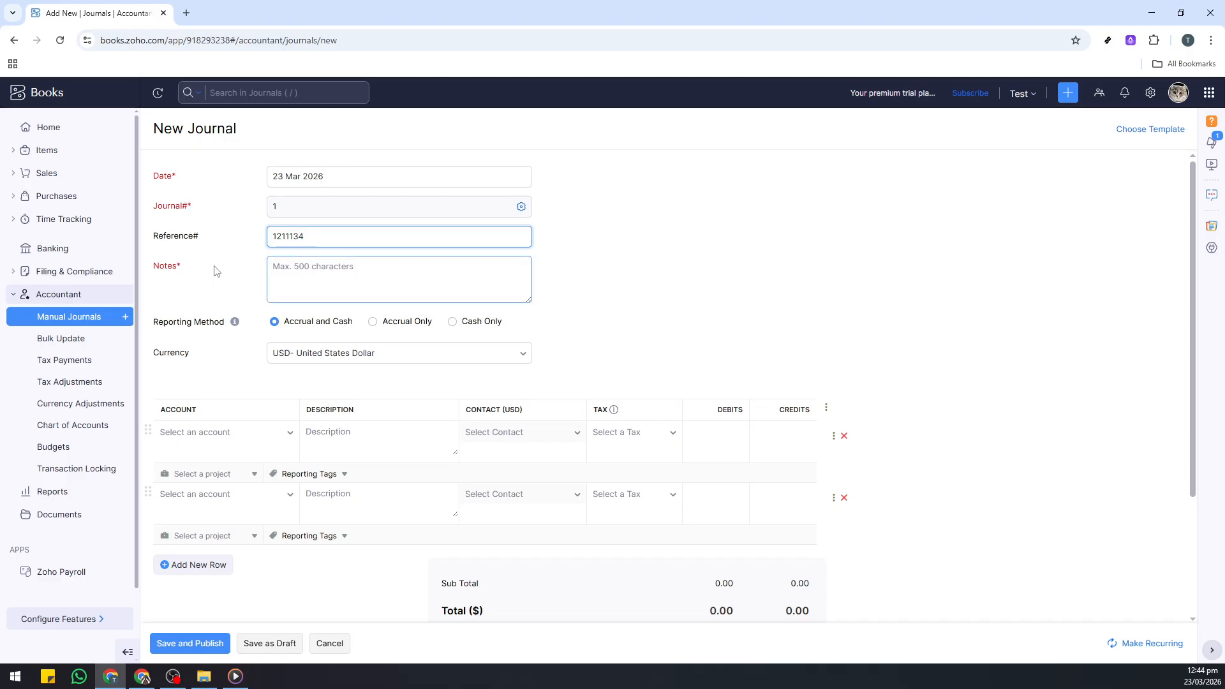
# Enter "Test" as the notes of the new journal.
pyautogui.press('Tab')
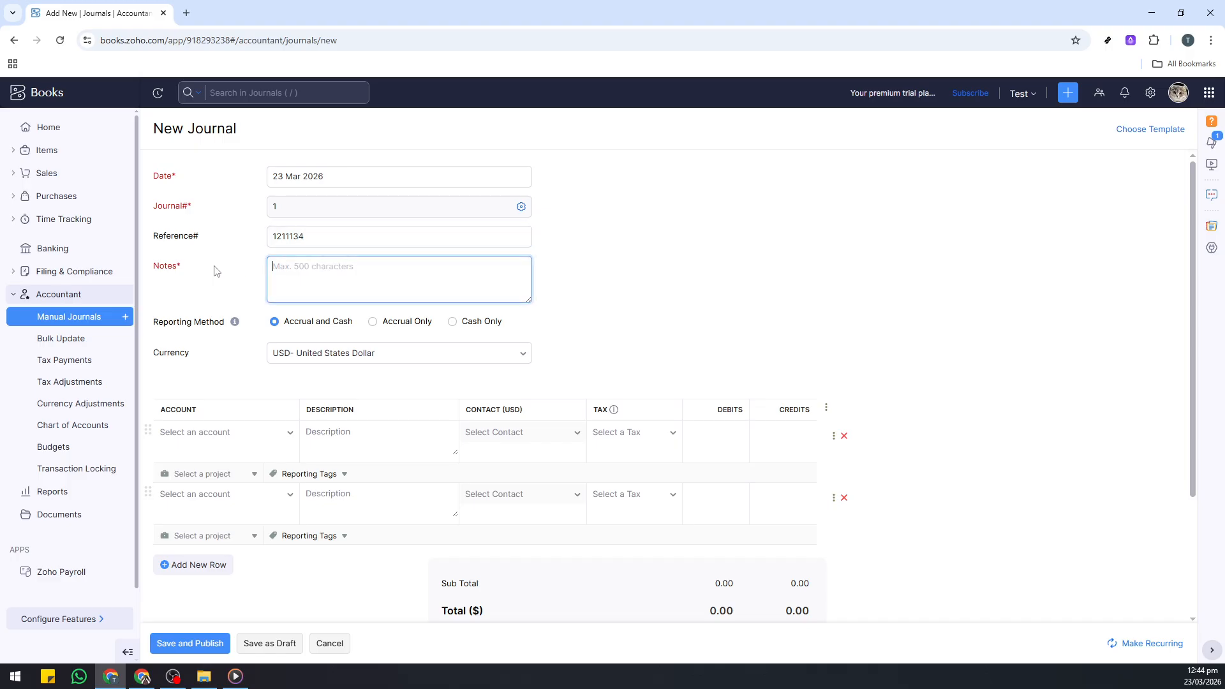
pyautogui.scroll(-1, 334, 226)
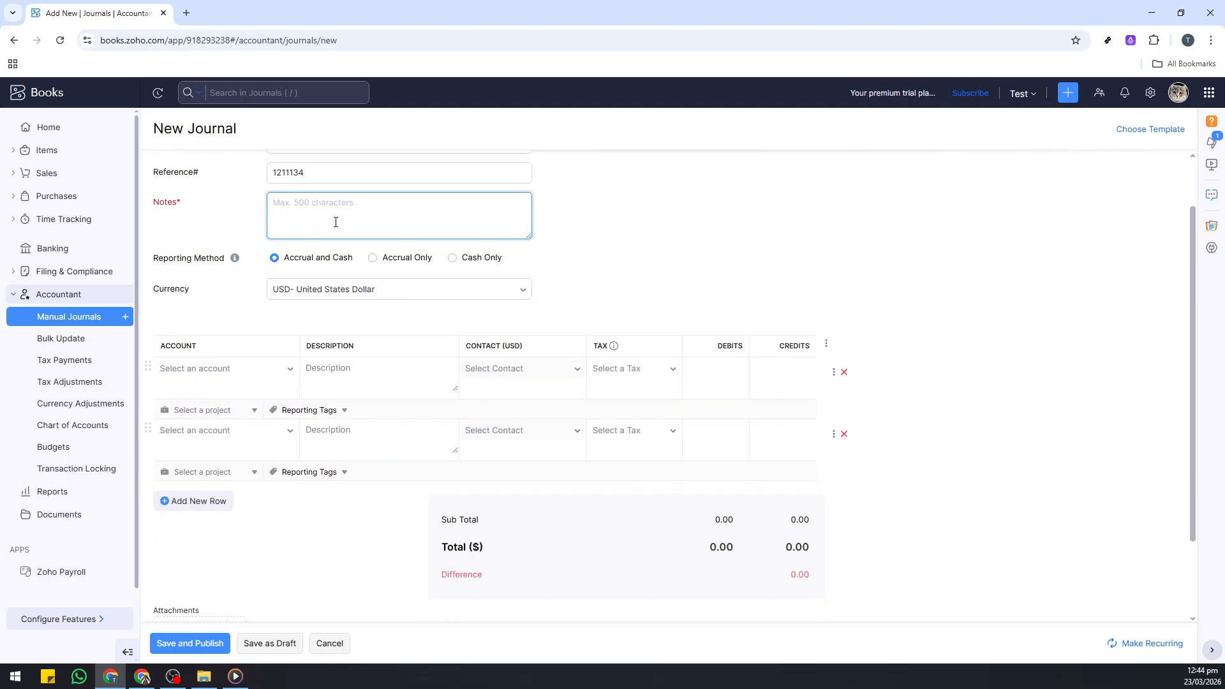
pyautogui.write('Test')
# Set the journal's reporting method to Accrual and Cash and its currency to USD- United States Dollar.
pyautogui.click(380, 257)
pyautogui.click(374, 259)
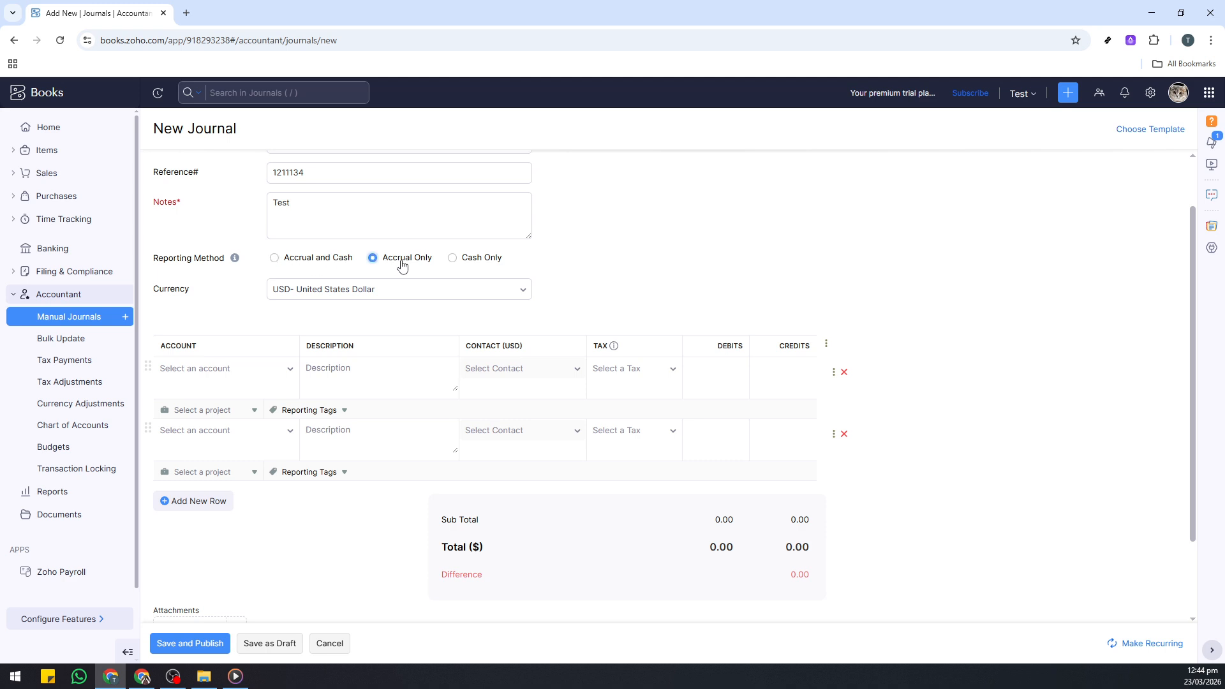
pyautogui.click(471, 260)
pyautogui.click(300, 263)
pyautogui.click(440, 292)
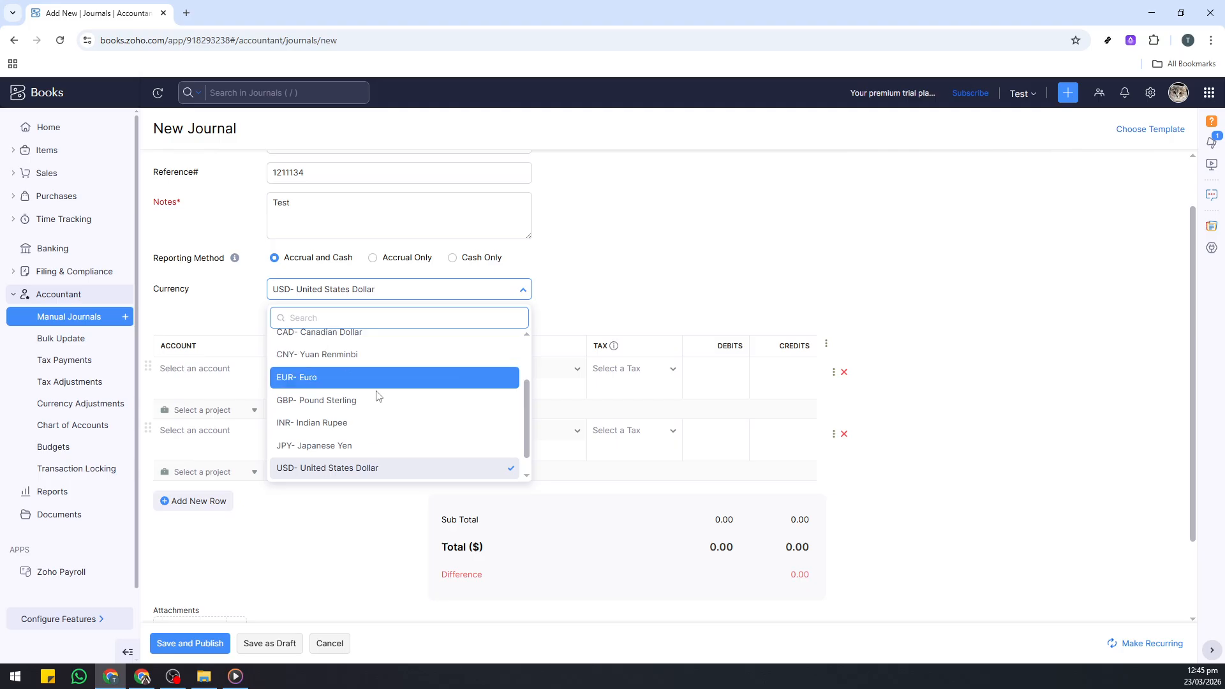
pyautogui.click(365, 471)
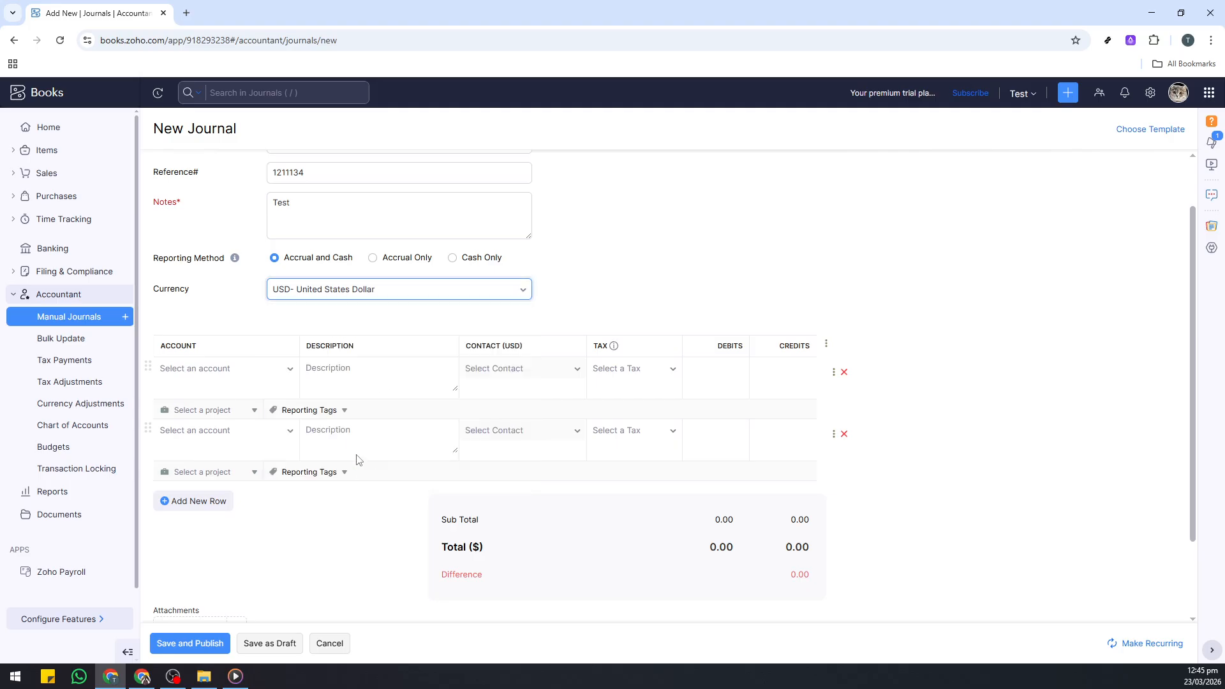
# Choose Employee Advance as the account on the first journal line.
pyautogui.scroll(-1, 230, 314)
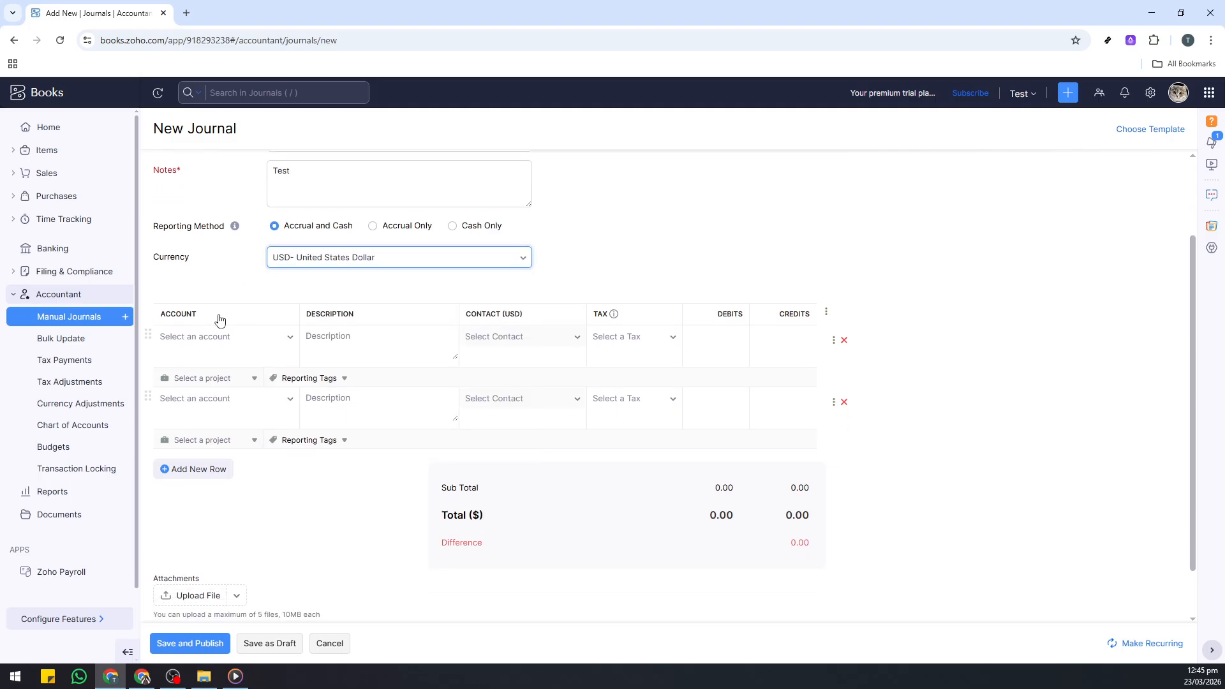
pyautogui.doubleClick(163, 281)
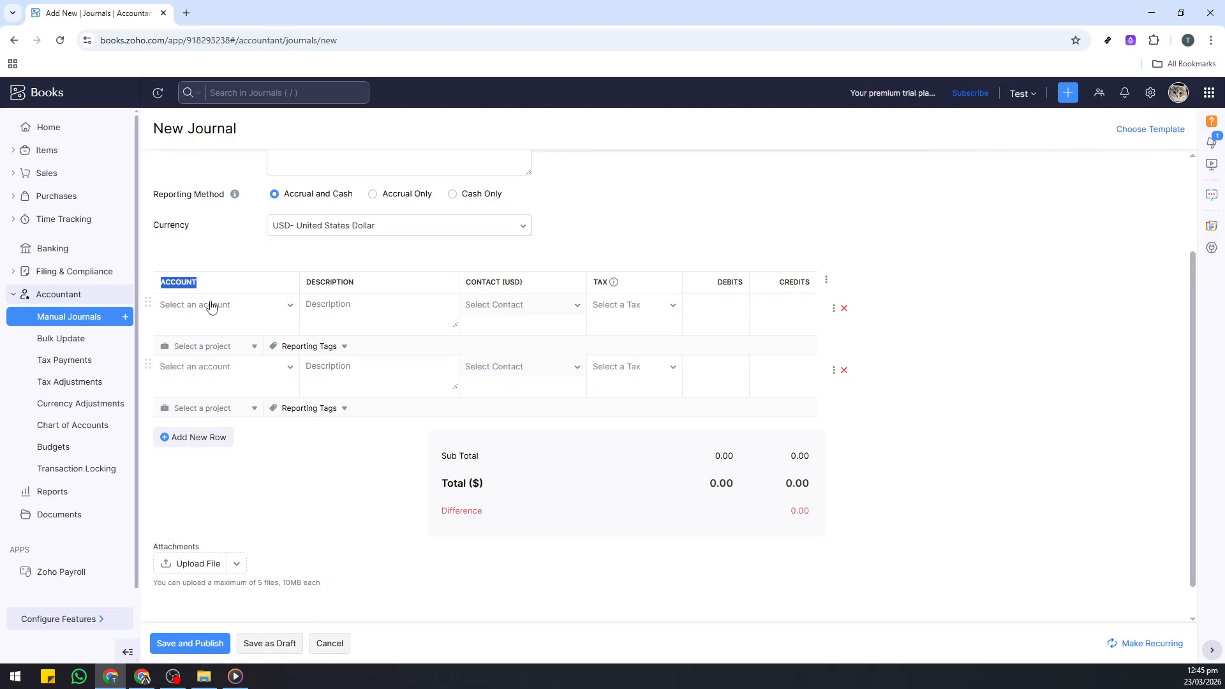
pyautogui.click(219, 305)
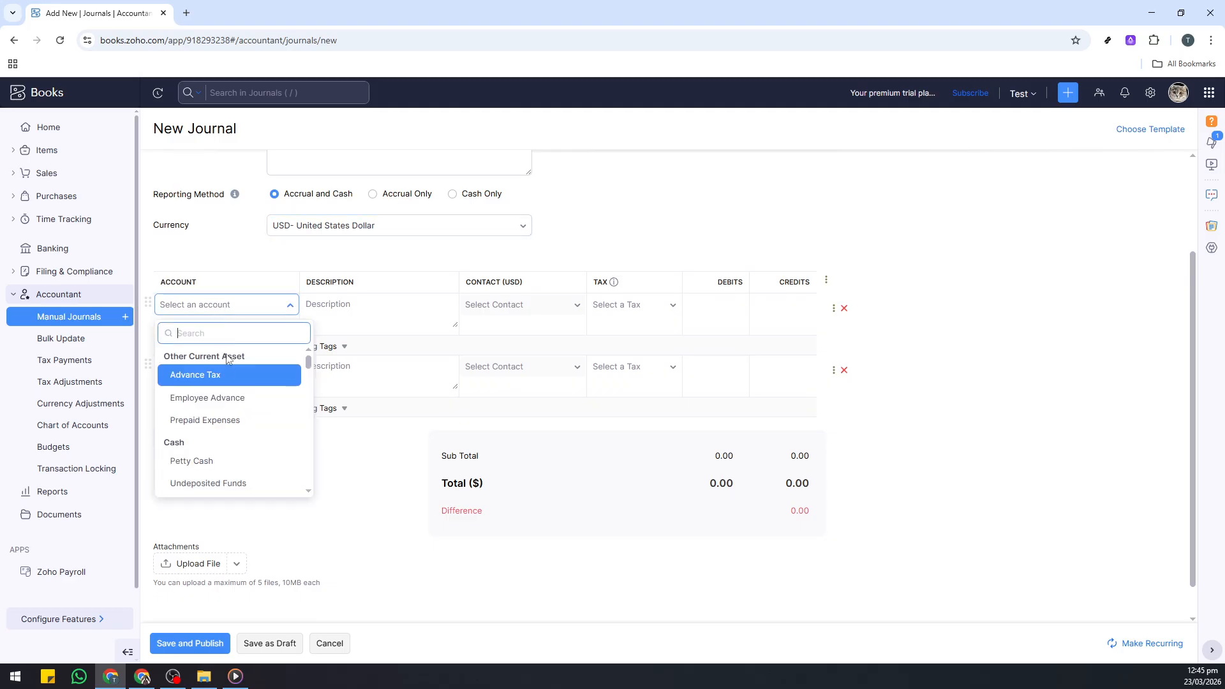
pyautogui.click(225, 399)
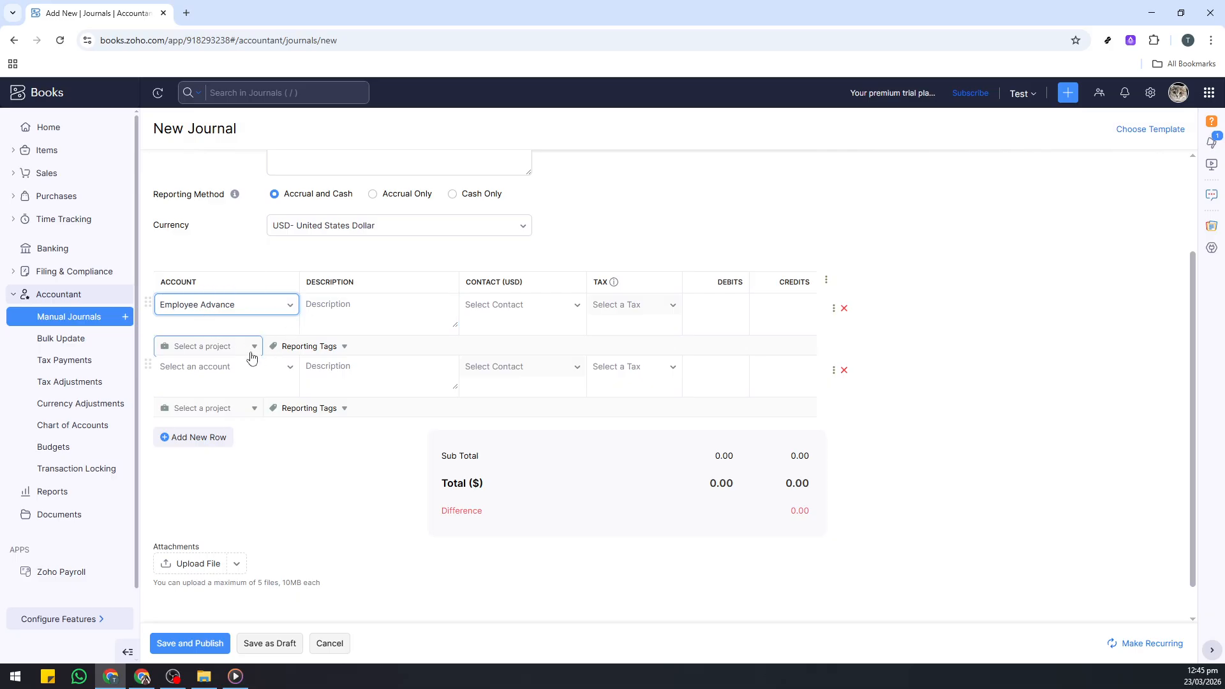
# Assign the second contact on the list to the Employee Advance line, leaving its description and tax empty.
pyautogui.click(324, 310)
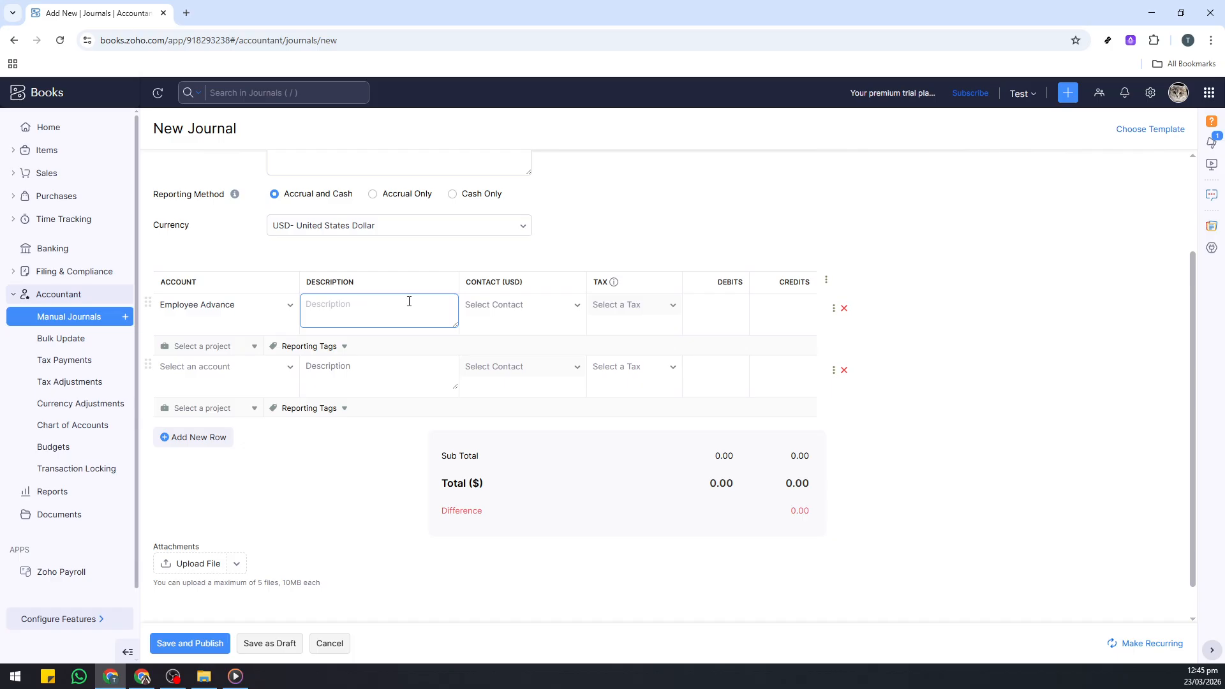
pyautogui.moveTo(326, 282); pyautogui.dragTo(353, 283)
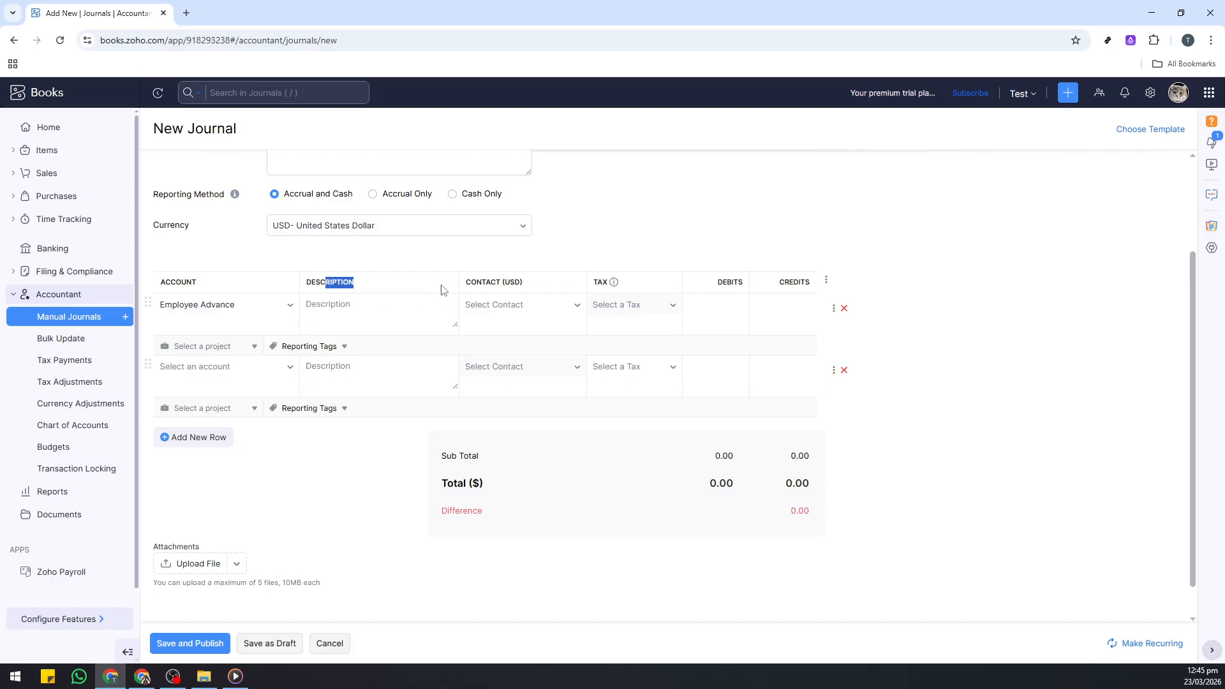
pyautogui.click(506, 307)
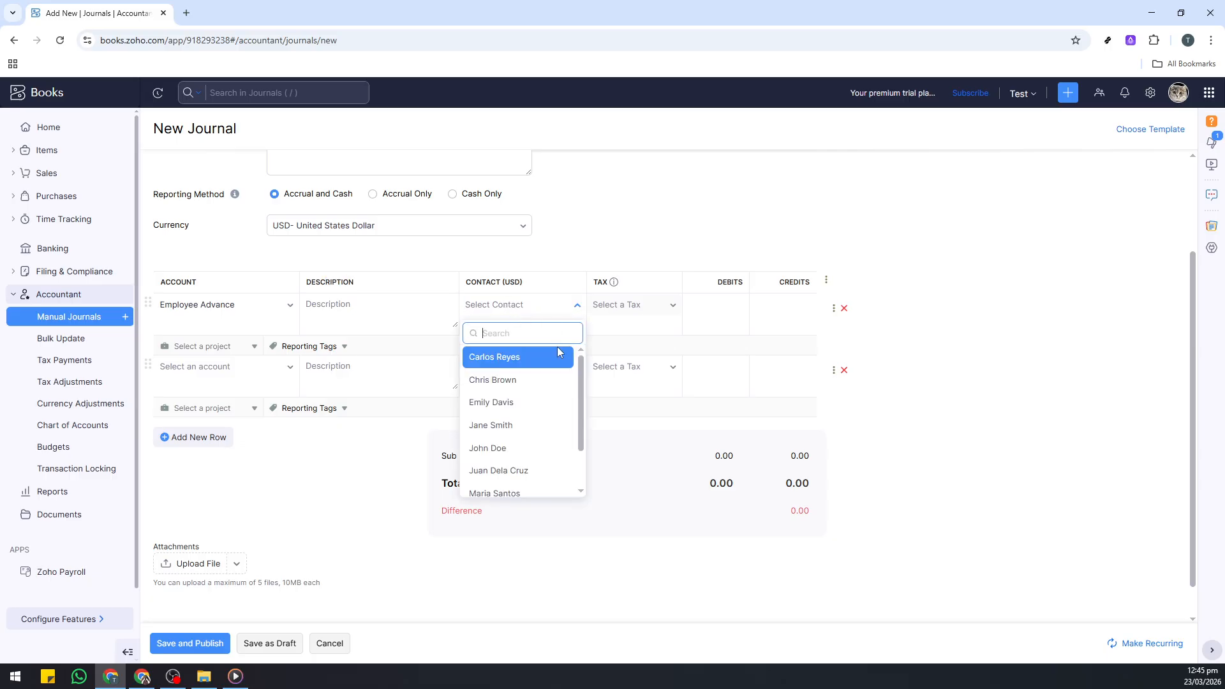
pyautogui.click(536, 381)
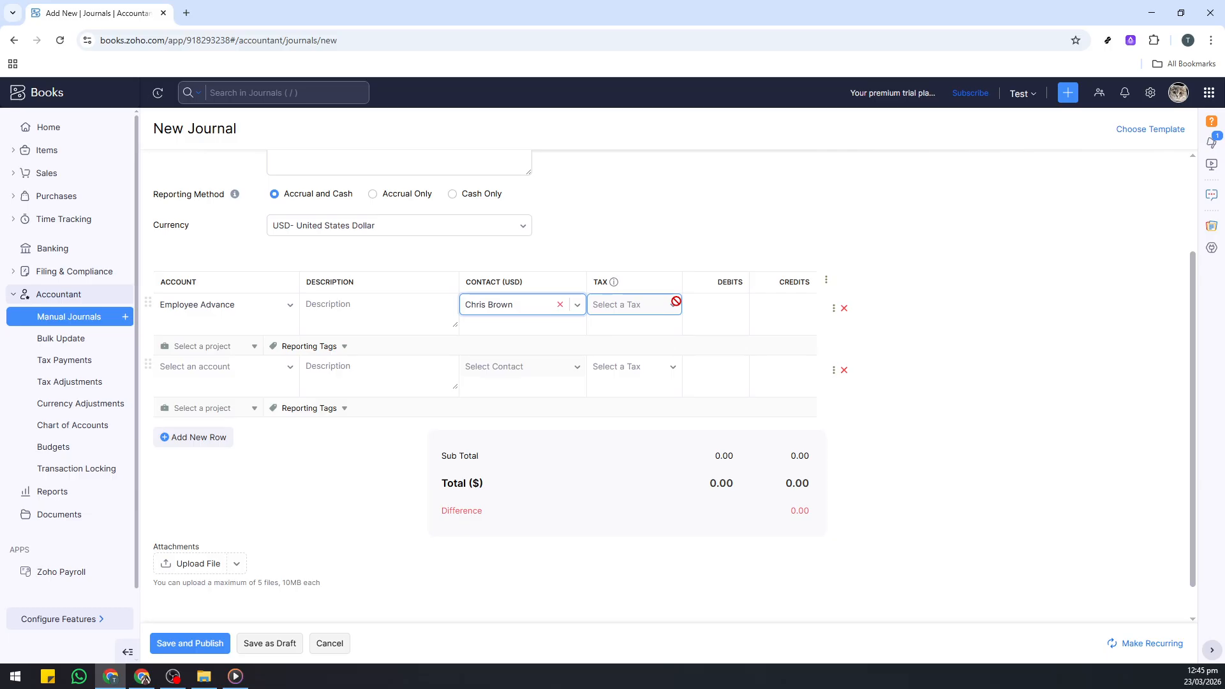
pyautogui.click(642, 304)
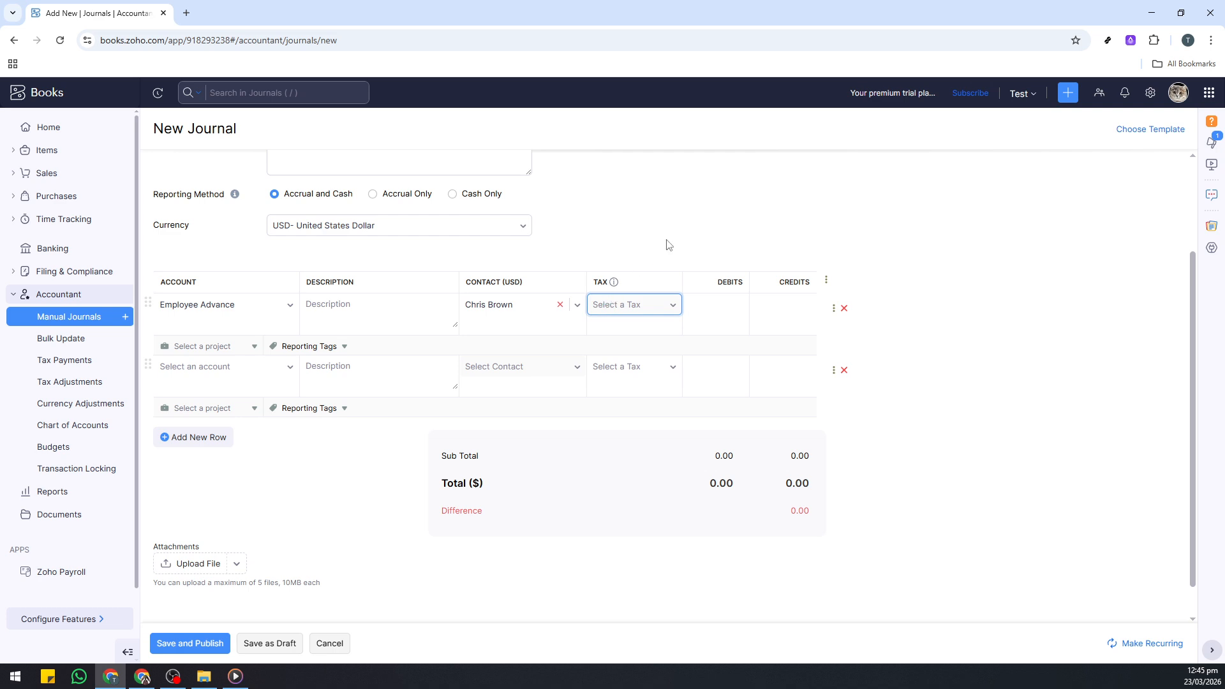
# Enter a debit of 500 on the Employee Advance line.
pyautogui.click(725, 307)
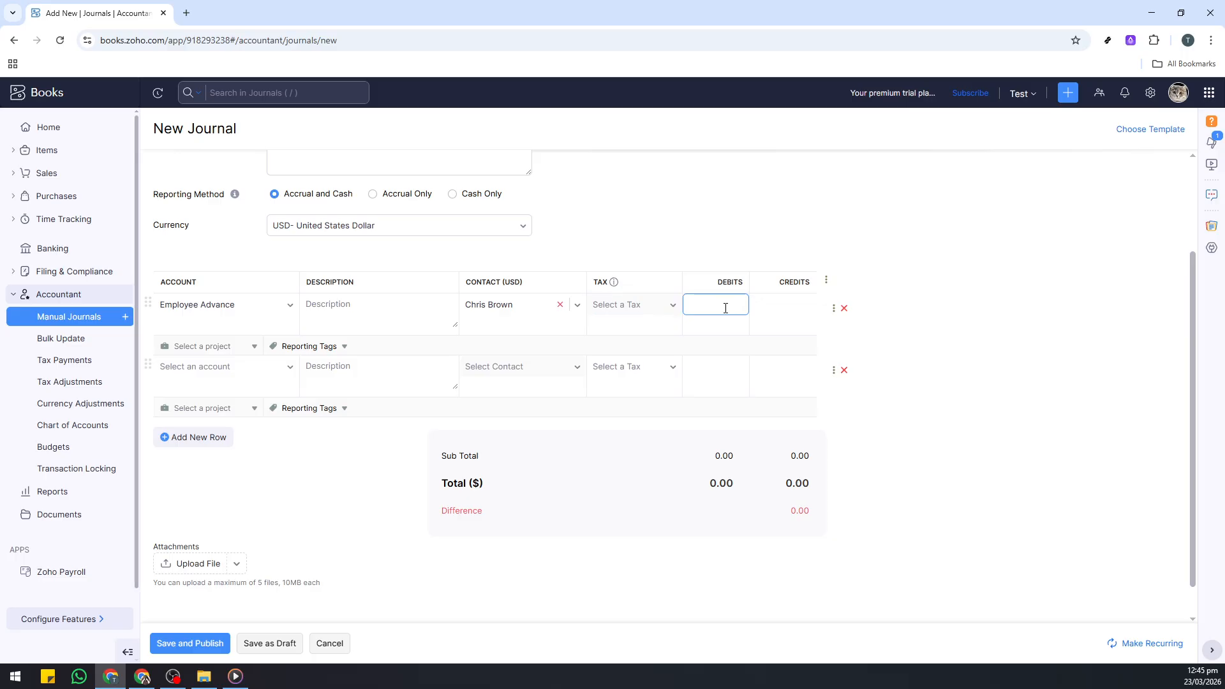
pyautogui.click(1003, 320)
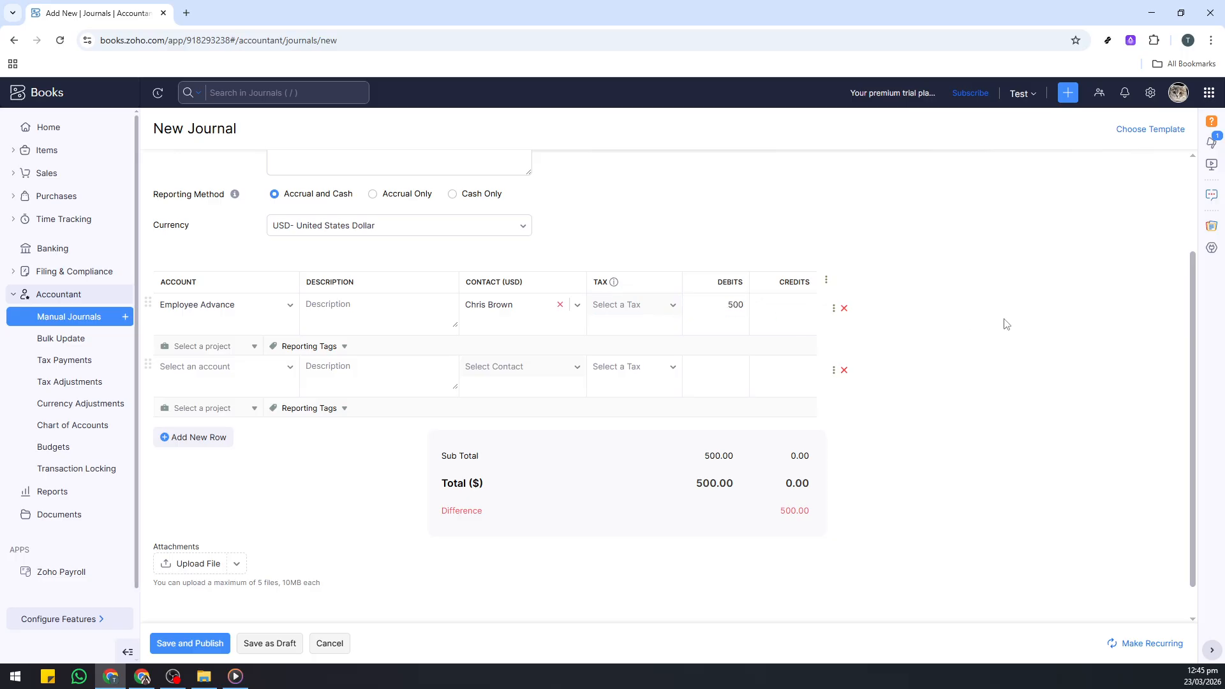
pyautogui.click(744, 361)
pyautogui.click(577, 361)
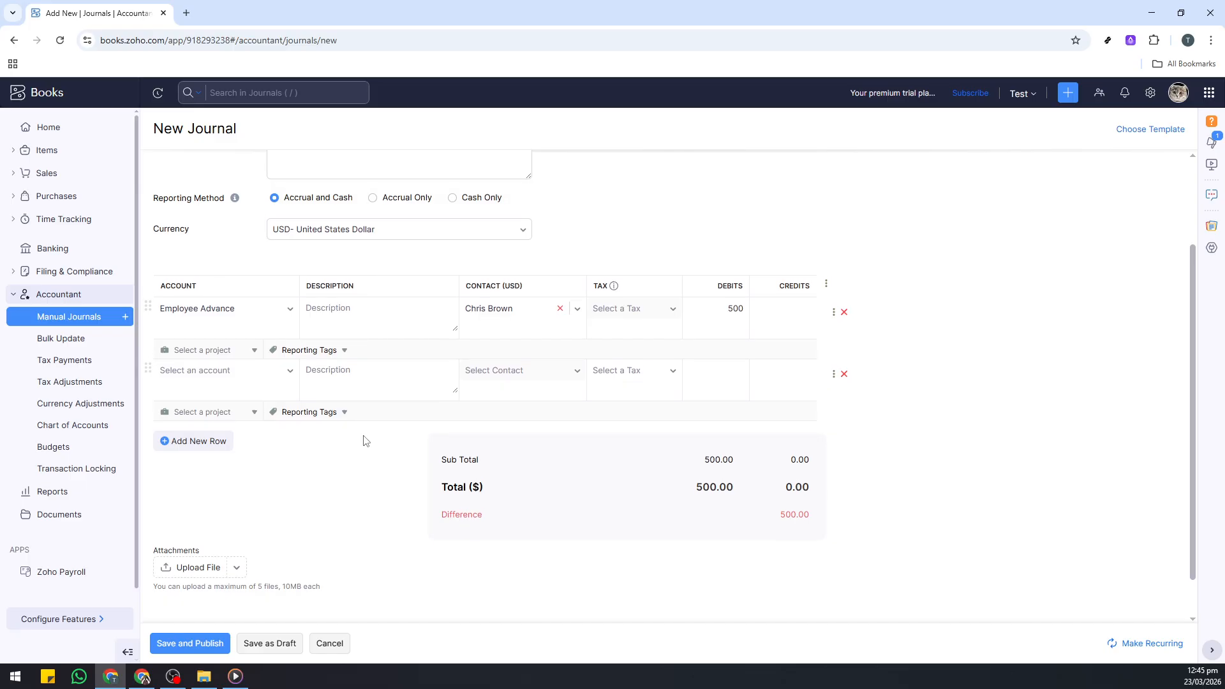
# Try to save and publish the journal.
pyautogui.scroll(2, 364, 439)
pyautogui.scroll(-3, 364, 436)
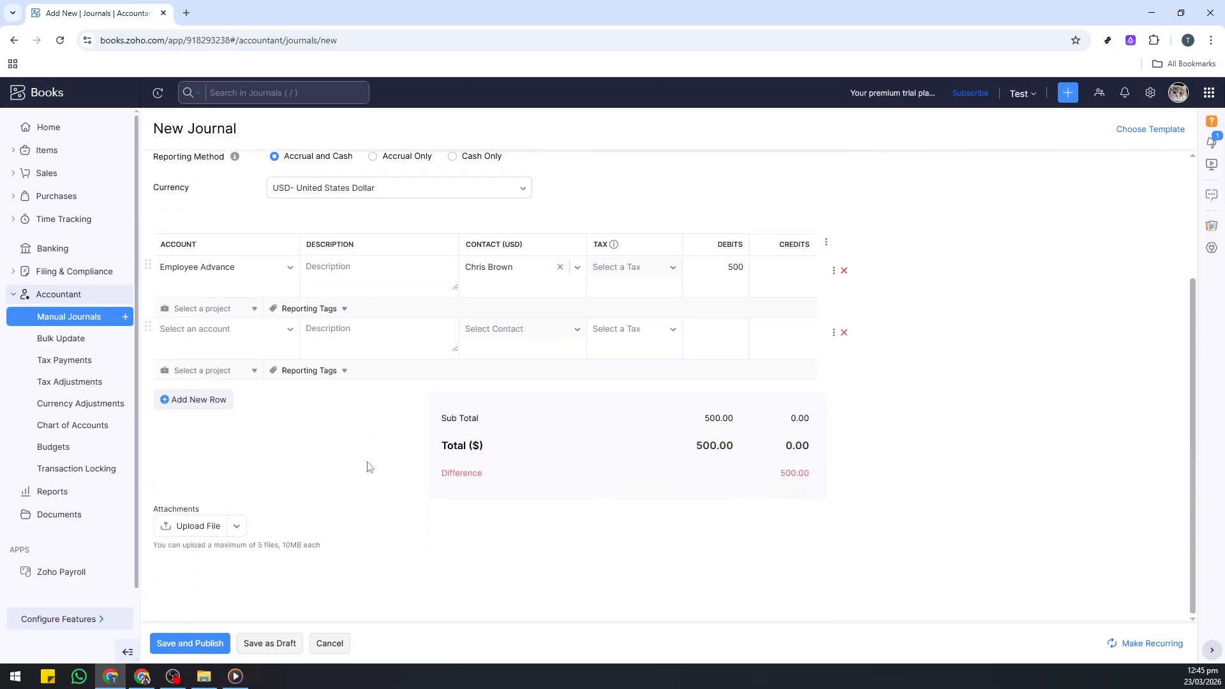
pyautogui.click(191, 644)
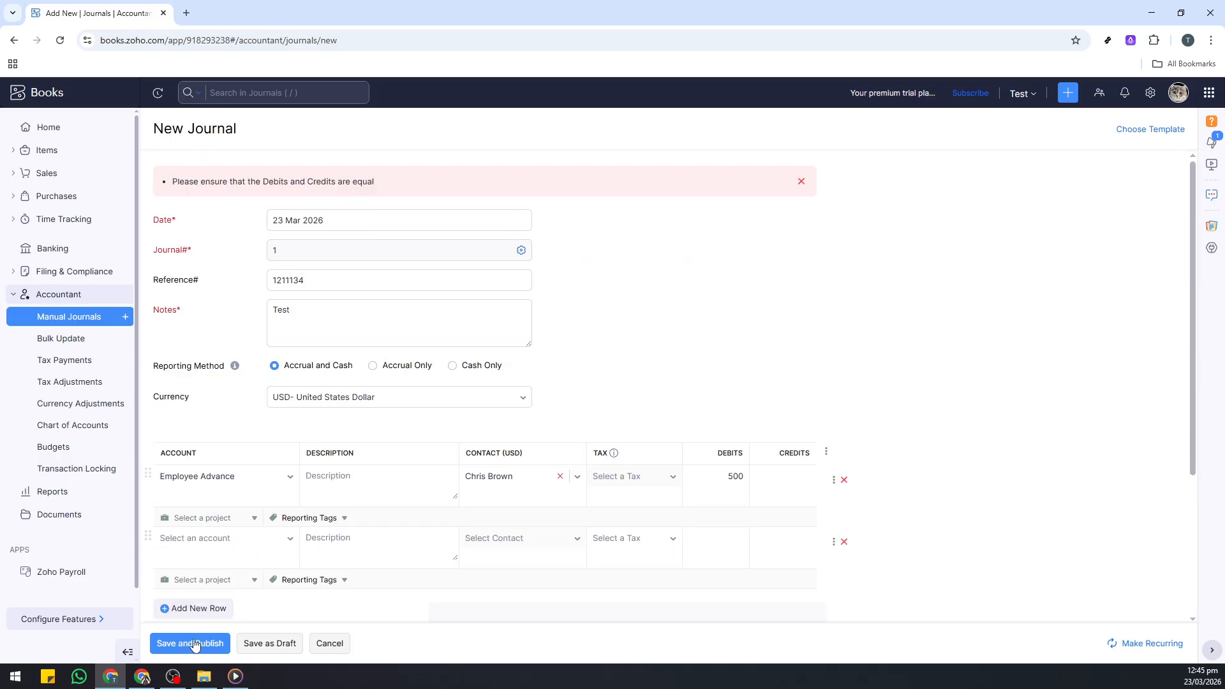
pyautogui.click(312, 341)
pyautogui.click(339, 307)
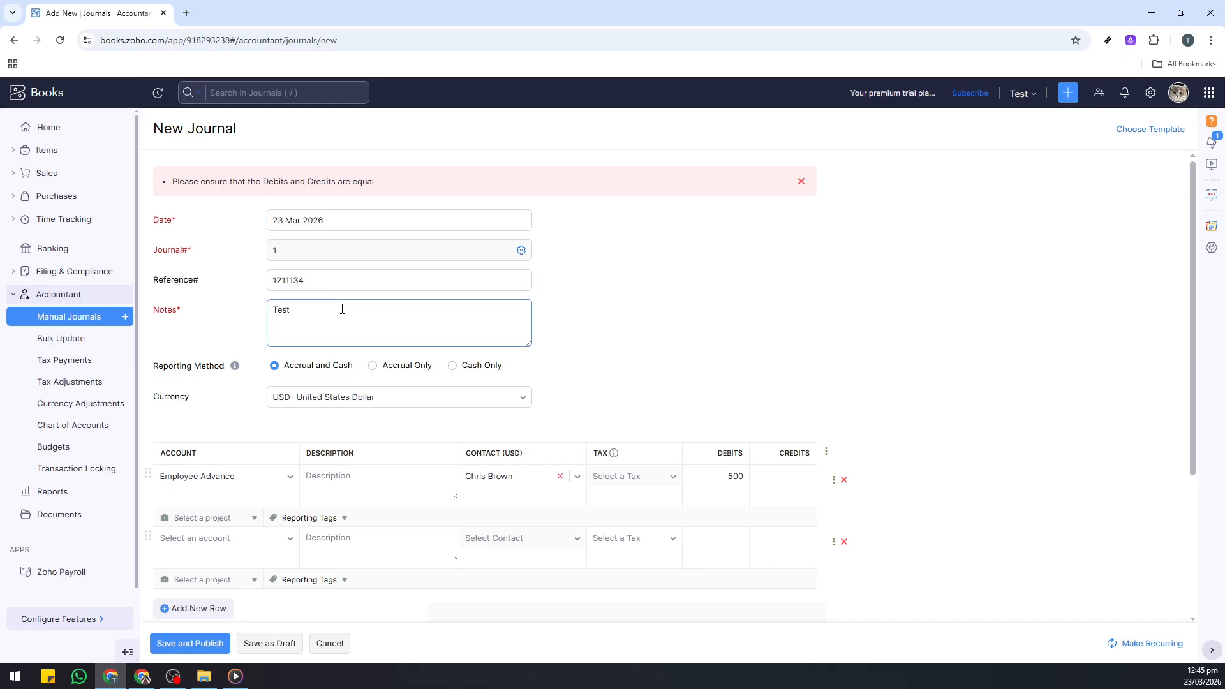
pyautogui.scroll(-3, 344, 312)
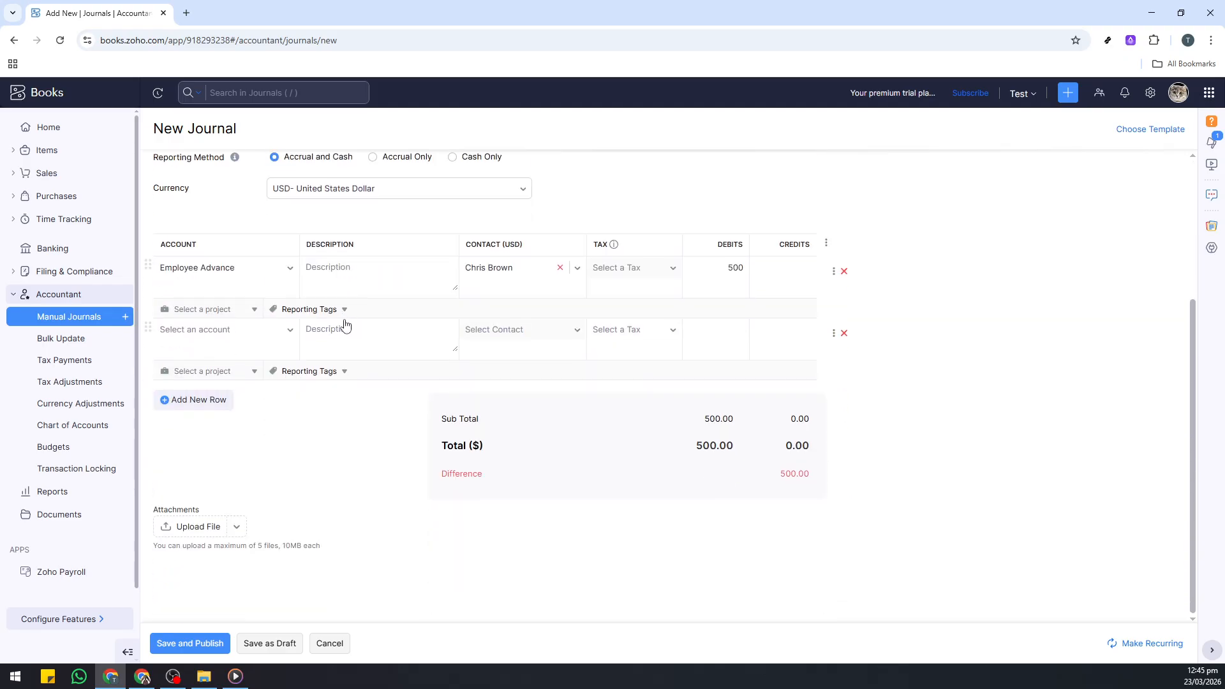
pyautogui.click(344, 326)
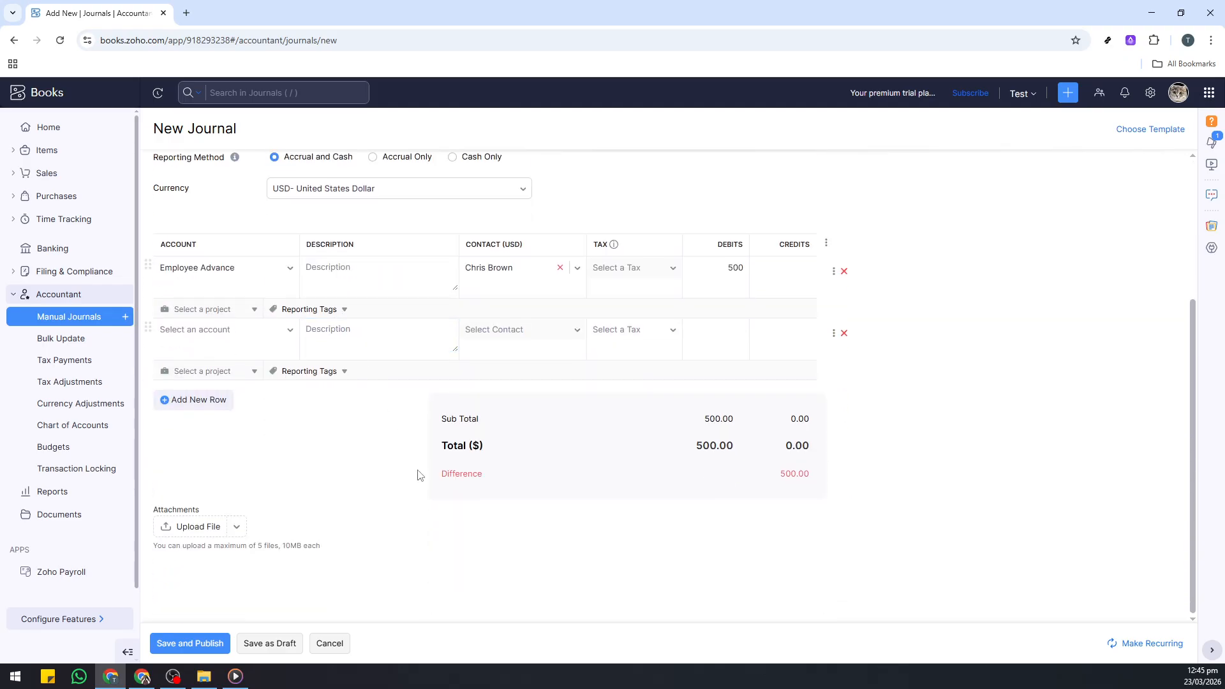